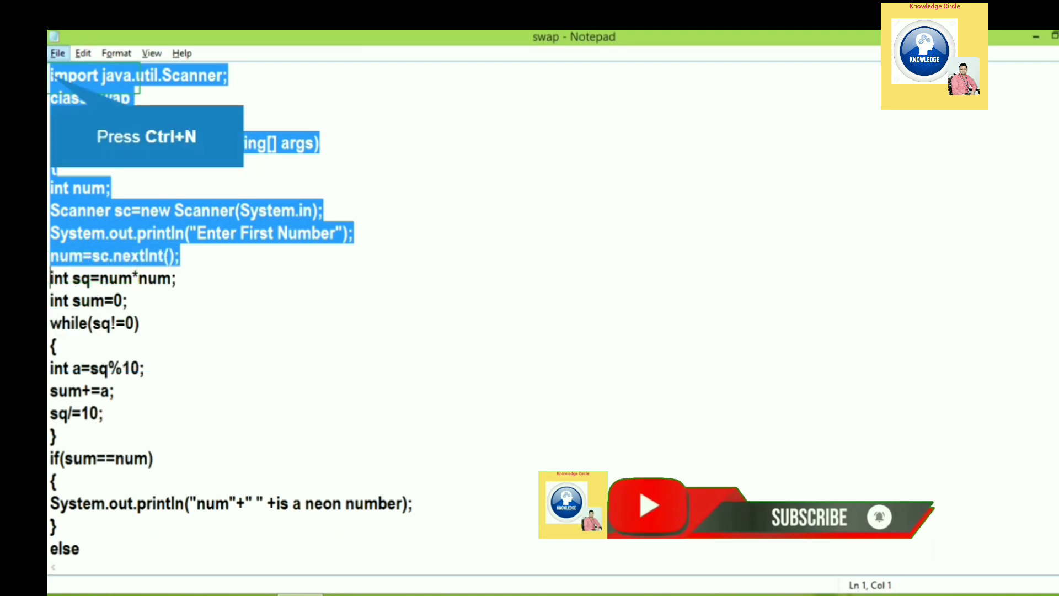
# Step: Paste the code into a new document, rename class swap to amp, and declare int n,p=0,d=10;
pyautogui.hotkey('ctrl', 'n')
pyautogui.hotkey('ctrl', 'v')
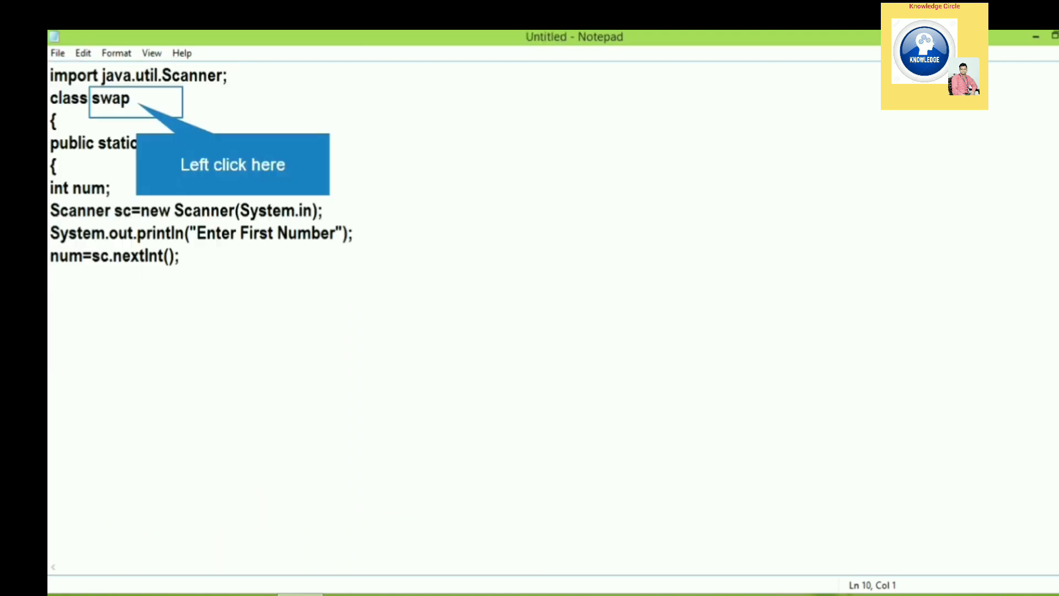
pyautogui.click(135, 98)
pyautogui.press('BackSpace')
pyautogui.press('BackSpace')
pyautogui.press('BackSpace')
pyautogui.press('BackSpace')
pyautogui.write('am')
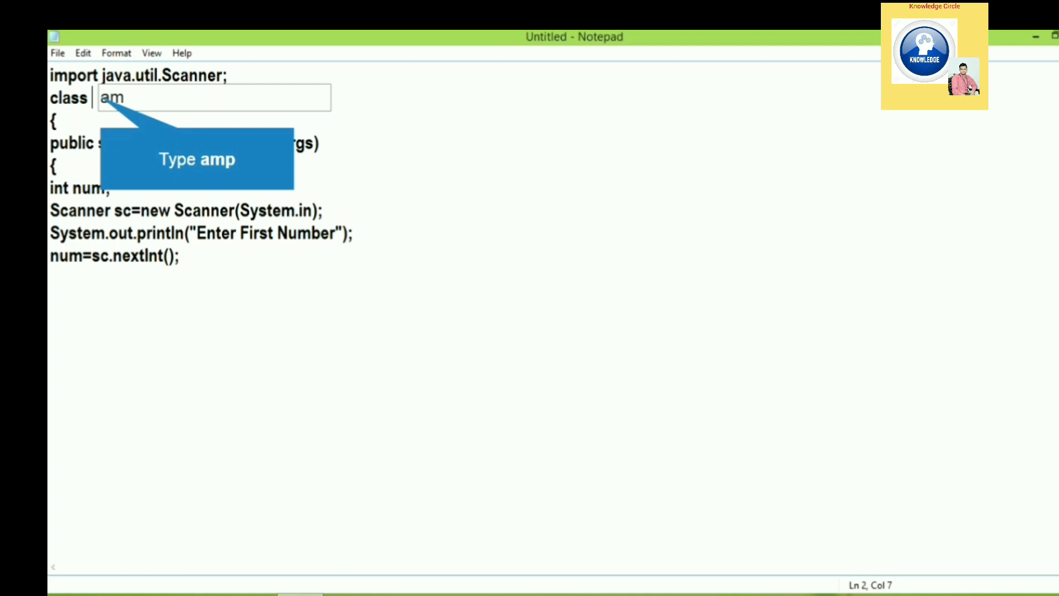
pyautogui.write('p')
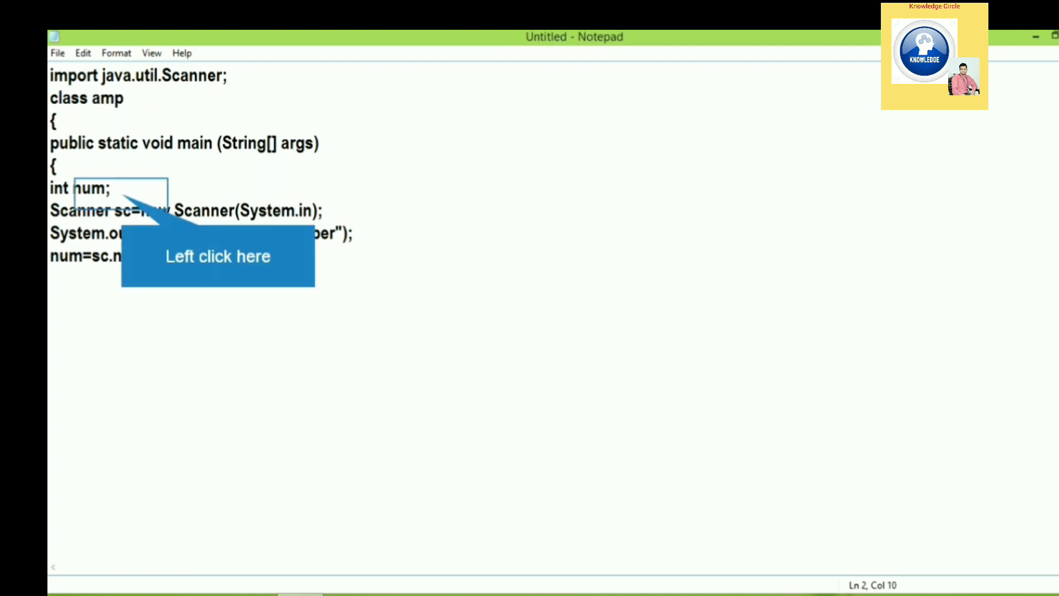
pyautogui.click(110, 187)
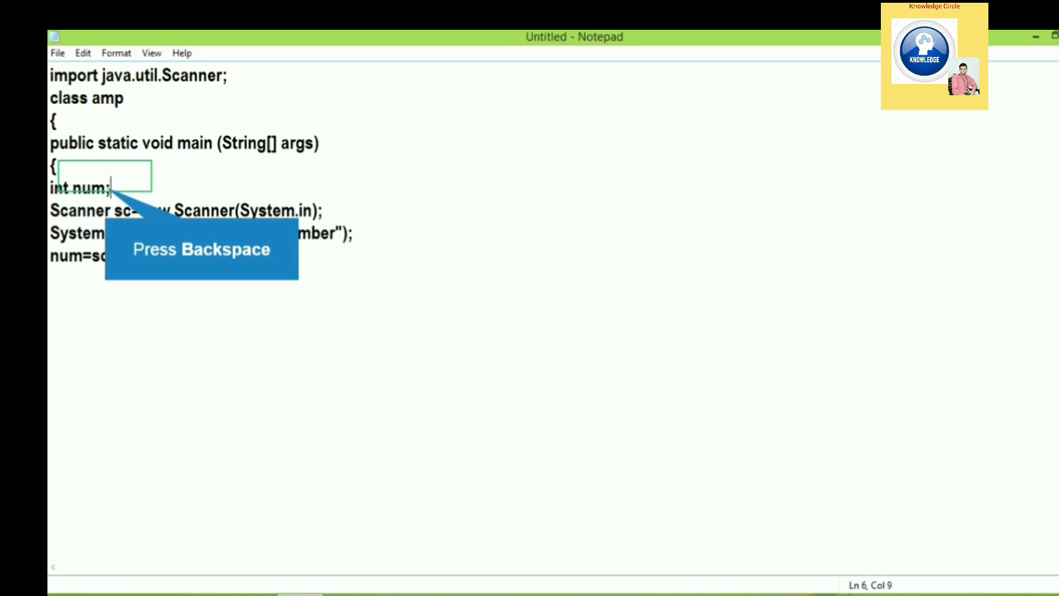
pyautogui.press('BackSpace')
pyautogui.press('BackSpace')
pyautogui.press('BackSpace')
pyautogui.write('p=0,d=1')
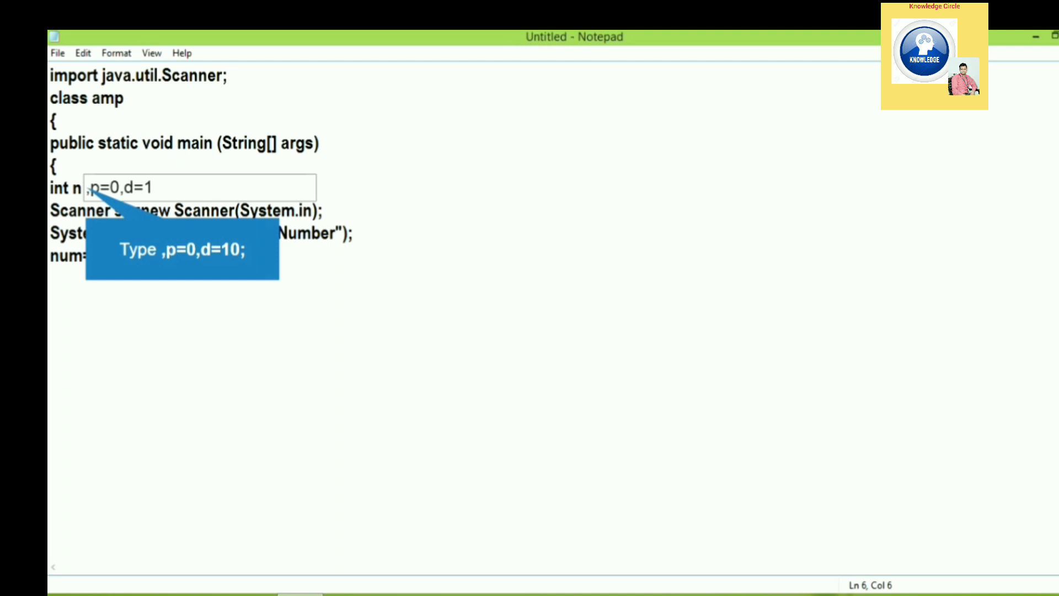
pyautogui.write('0;')
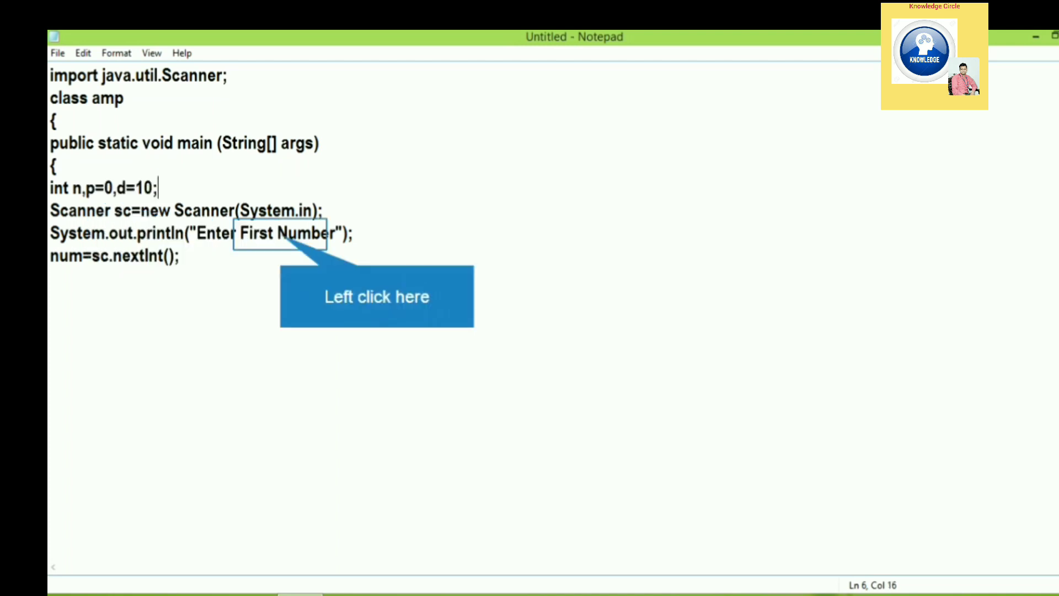
# Step: Change the prompt text from 'First Number' to 'Enter a Number'
pyautogui.click(274, 233)
pyautogui.press('BackSpace')
pyautogui.press('BackSpace')
pyautogui.press('BackSpace')
pyautogui.press('BackSpace')
pyautogui.press('BackSpace')
pyautogui.write('a')
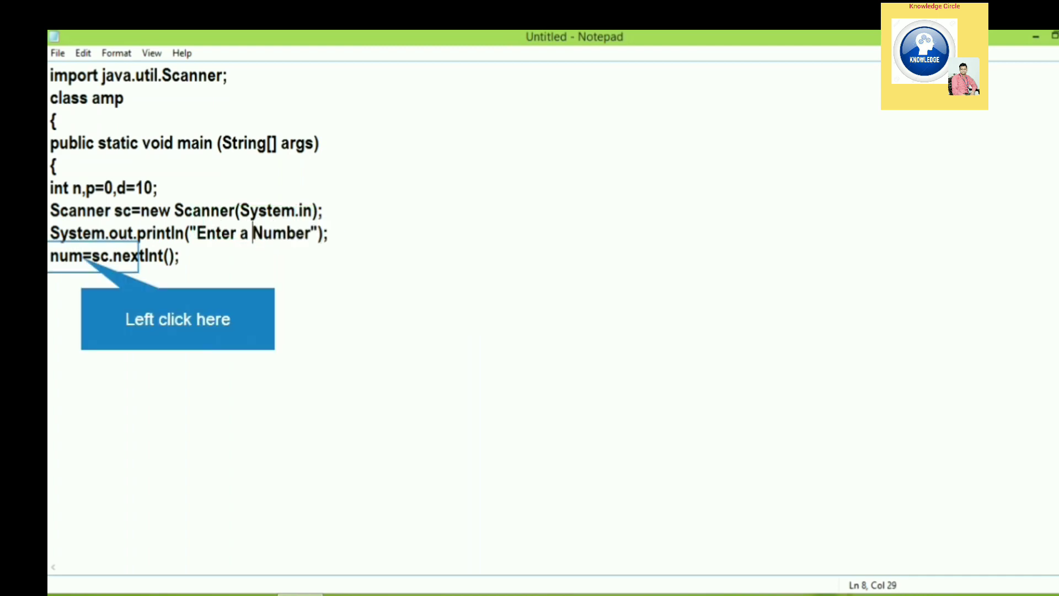
# Step: Read the input into n, then add 'int k=n*n;' and a 'while(p>n)' line
pyautogui.click(86, 256)
pyautogui.press('BackSpace')
pyautogui.press('BackSpace')
pyautogui.press('Right')
pyautogui.press('Right')
pyautogui.press('Right')
pyautogui.press('Right')
pyautogui.press('Right')
pyautogui.press('Right')
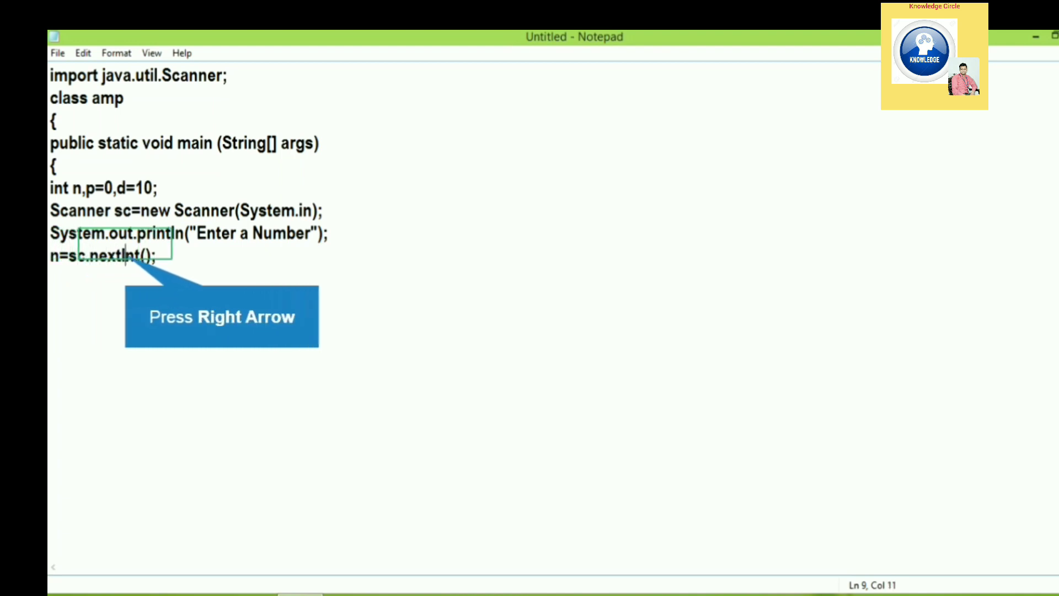
pyautogui.press('Right')
pyautogui.press('Right')
pyautogui.press('Right')
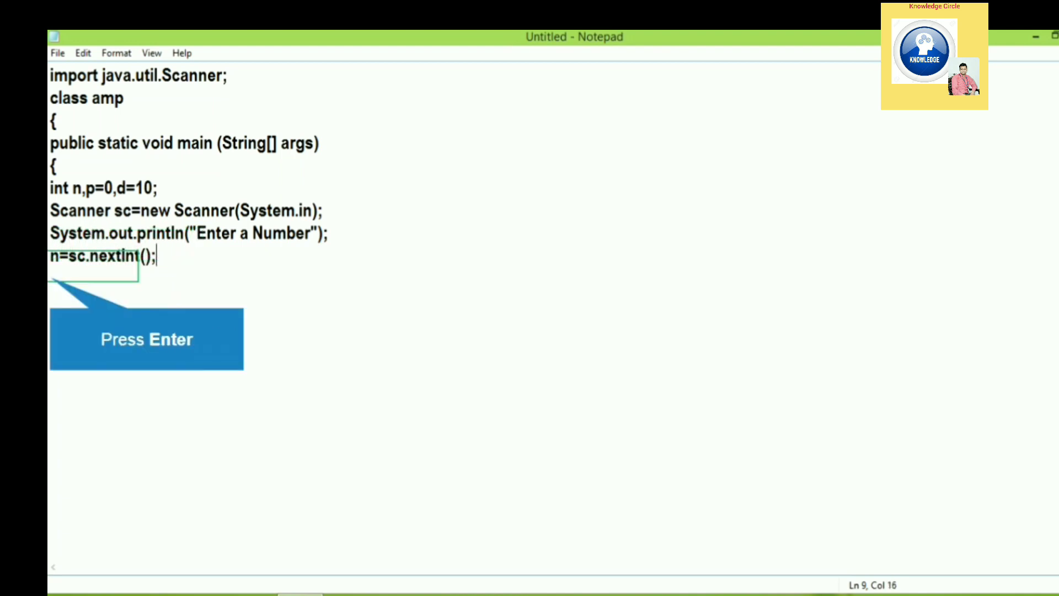
pyautogui.press('Return')
pyautogui.write('int')
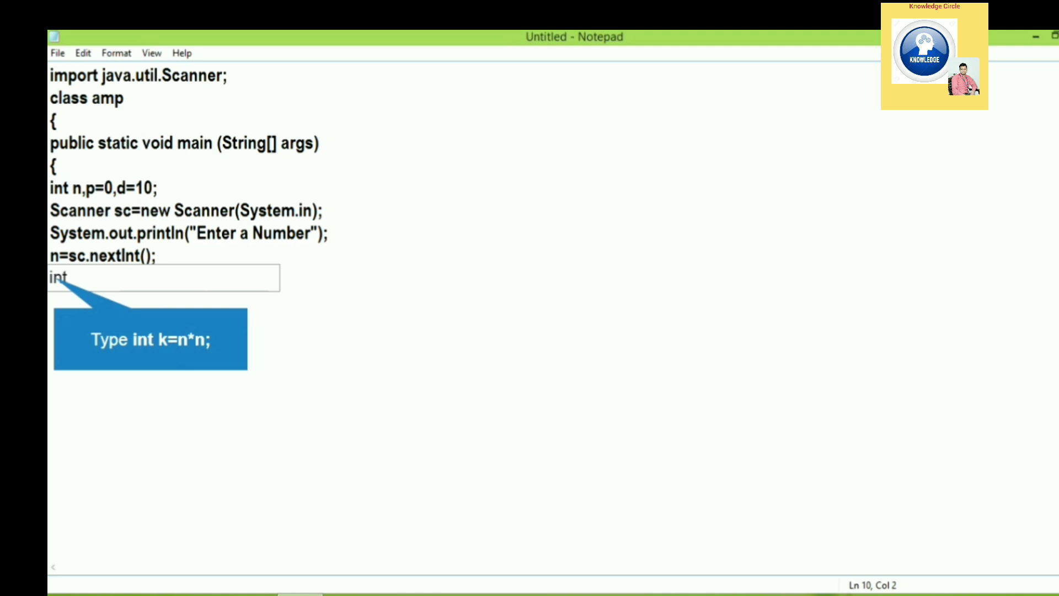
pyautogui.write(' k=n*n;')
pyautogui.press('Return')
pyautogui.write('w')
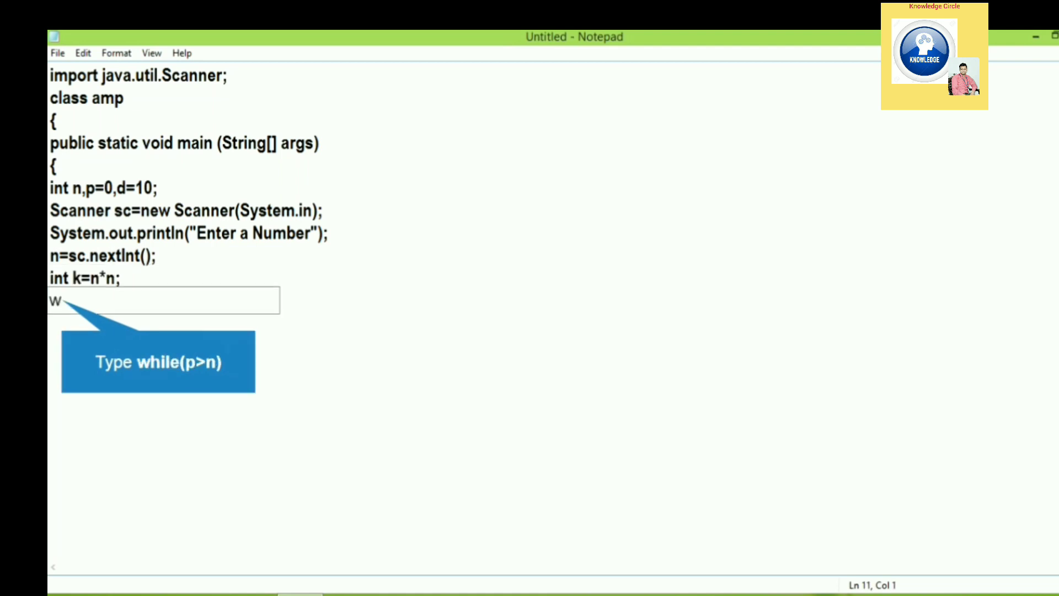
pyautogui.write('hile(')
pyautogui.write('p>n)')
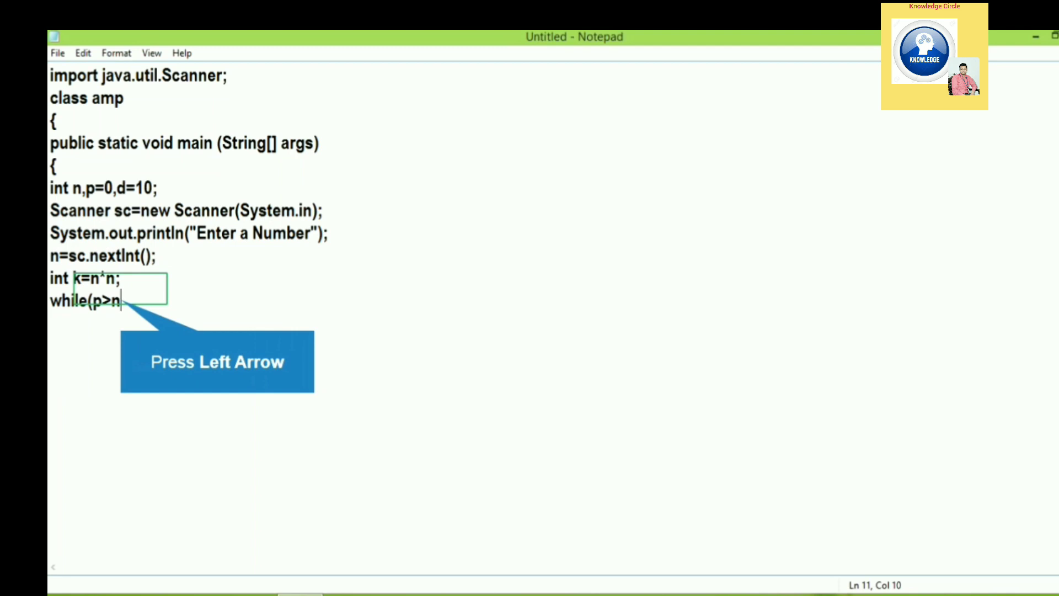
# Step: Correct the loop to while(p<n) and give it the body p=k%d; d=d*10;
pyautogui.press('Left')
pyautogui.press('BackSpace')
pyautogui.write('<')
pyautogui.press('Right')
pyautogui.press('Right')
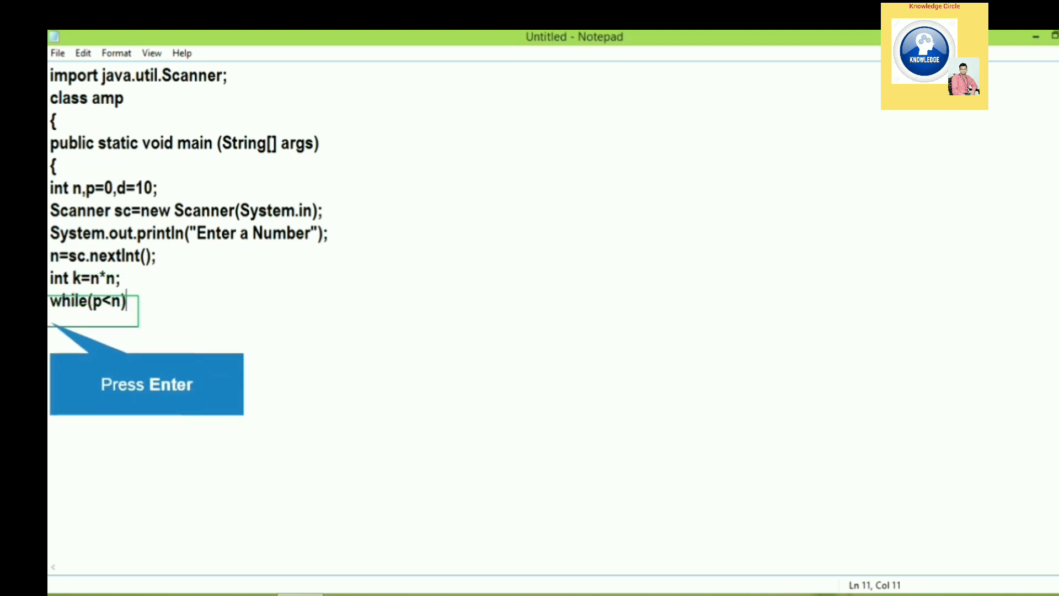
pyautogui.press('Return')
pyautogui.write('{')
pyautogui.press('Return')
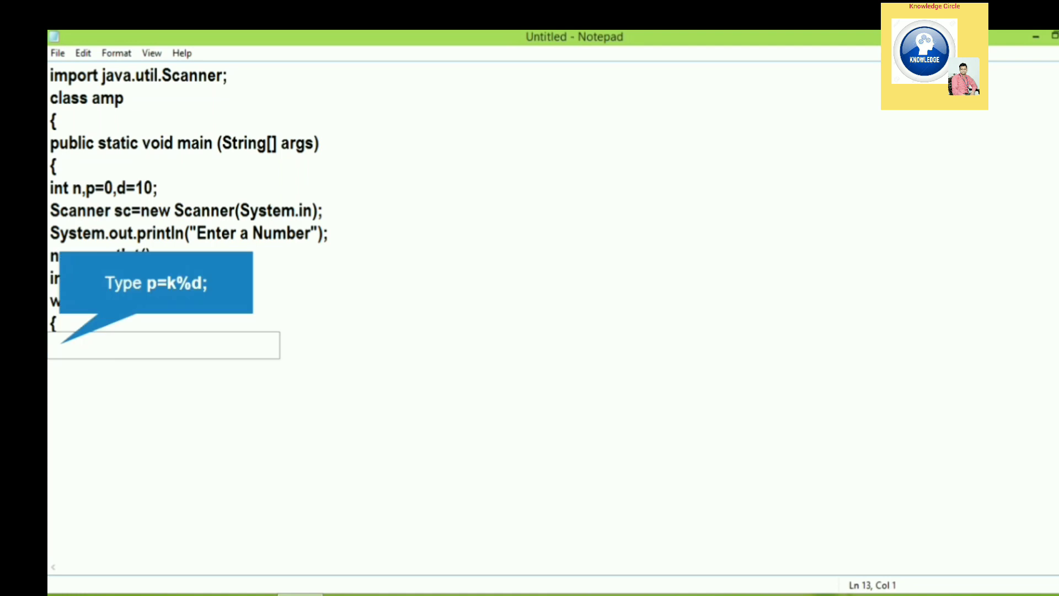
pyautogui.write('p')
pyautogui.write('=')
pyautogui.write('k')
pyautogui.write('%')
pyautogui.write('d')
pyautogui.write('d')
pyautogui.write('=')
pyautogui.write('d*')
pyautogui.write('1')
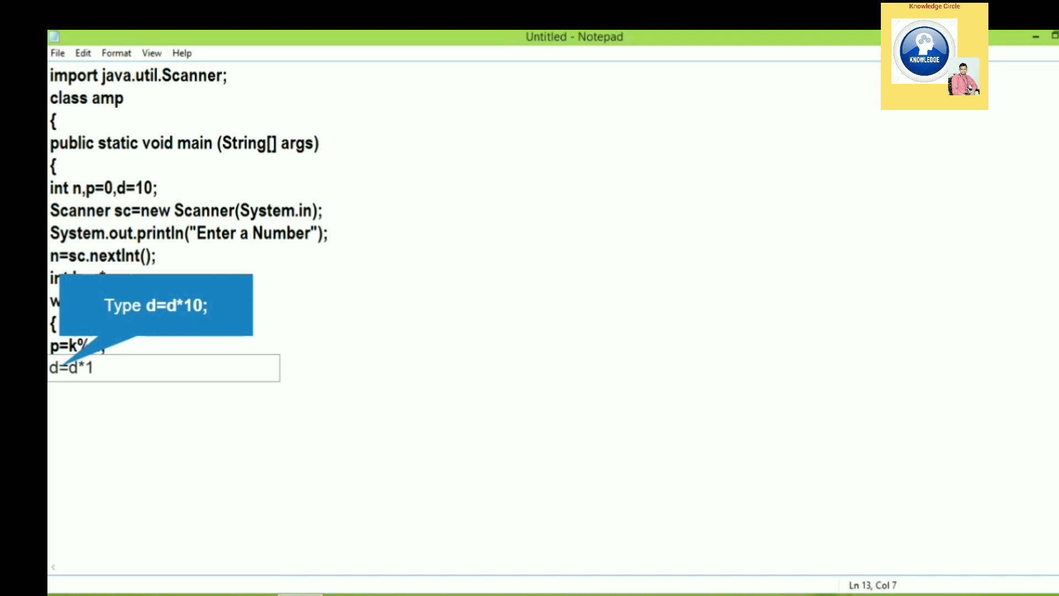
pyautogui.write('0')
pyautogui.write('}')
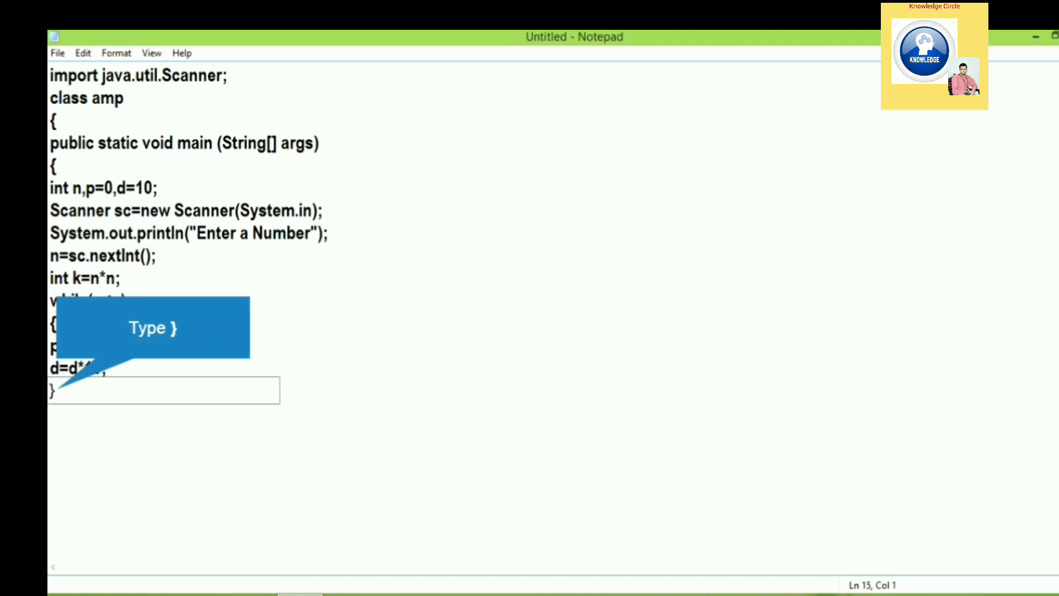
# Step: Close the while loop and open an if(p==n) block with its brace
pyautogui.hotkey('shift', 'Return')
pyautogui.write('if(p==n')
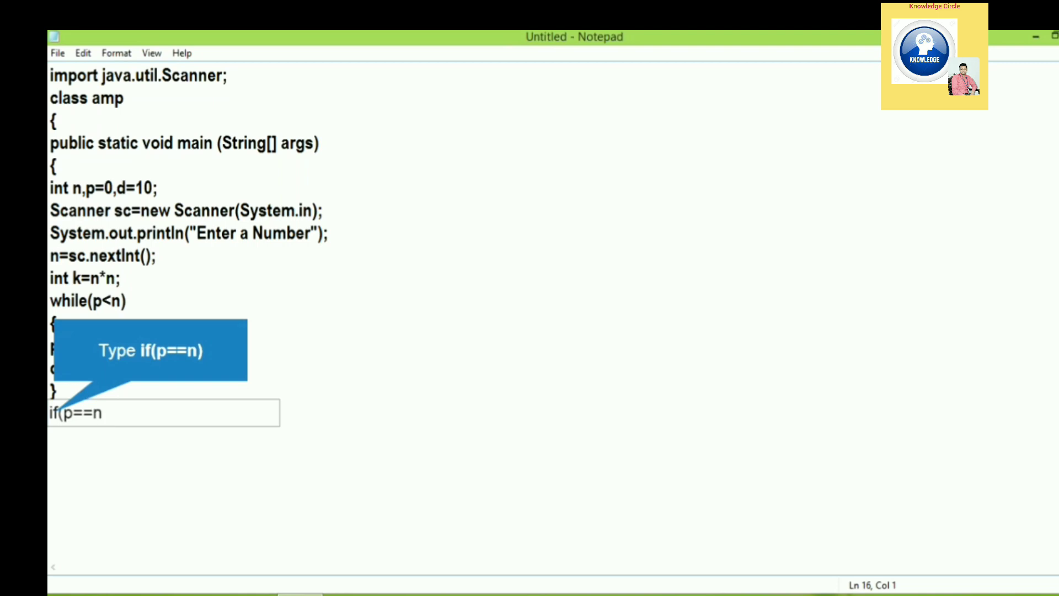
pyautogui.write(')')
pyautogui.press('Return')
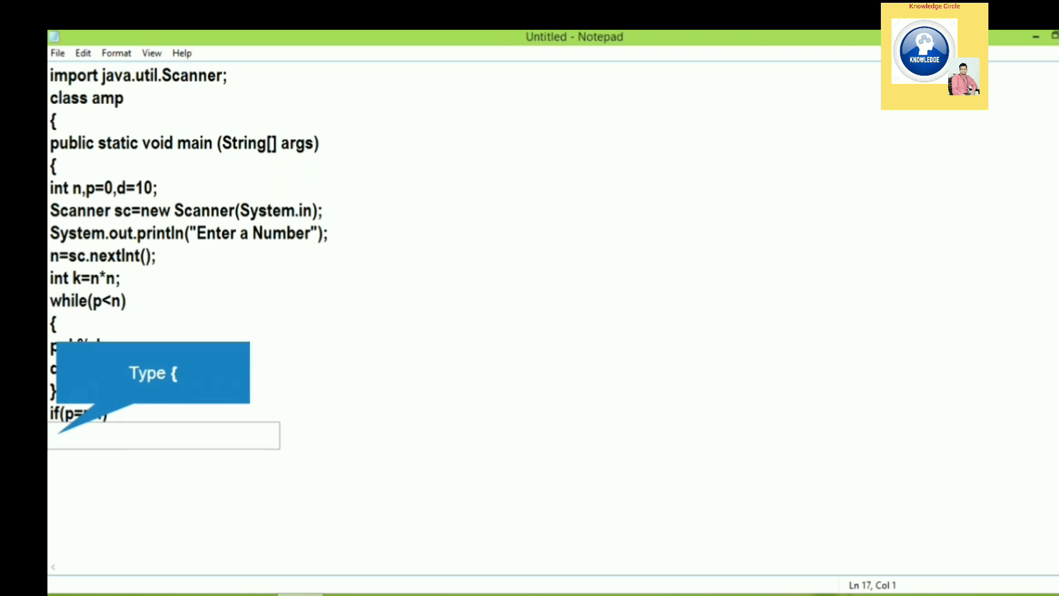
pyautogui.write('{')
pyautogui.press('Return')
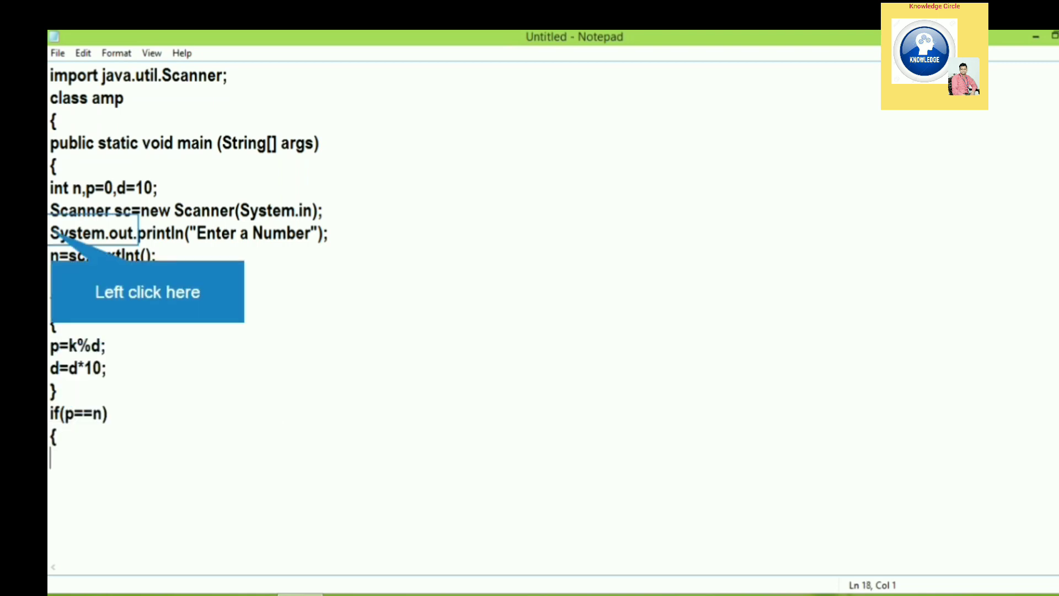
# Step: Select the System.out.println prompt line
pyautogui.click(51, 232)
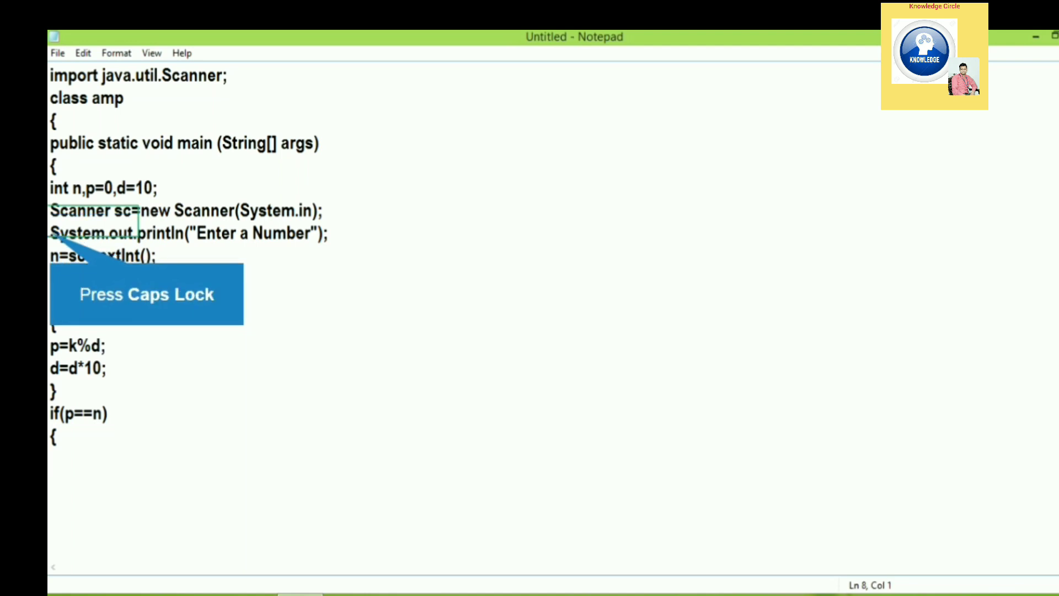
pyautogui.press('capslock')
pyautogui.press('Up')
pyautogui.hotkey('shift', 'Down')
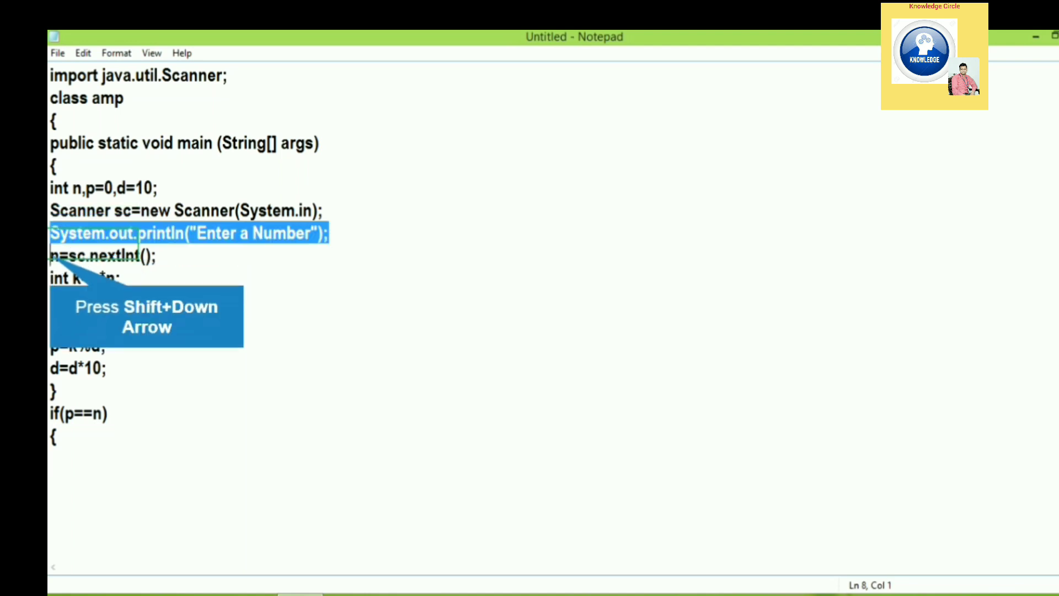
# Step: Copy the prompt println line and paste it inside the if block
pyautogui.hotkey('ctrl', 'c')
pyautogui.press('Down')
pyautogui.press('Down')
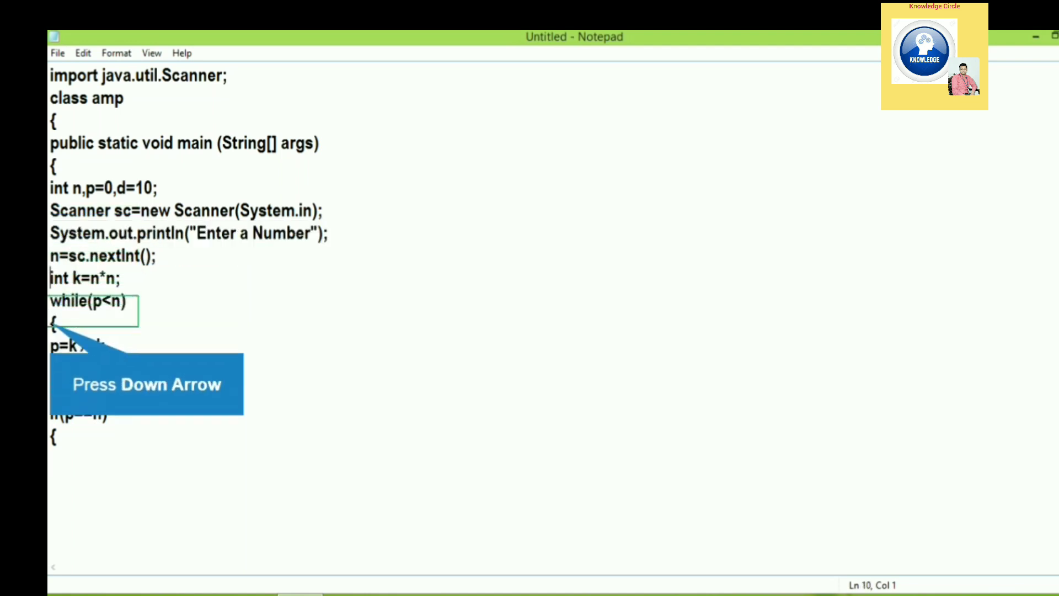
pyautogui.press('Down')
pyautogui.press('Down')
pyautogui.press('Down')
pyautogui.press('Down')
pyautogui.press('Down')
pyautogui.hotkey('ctrl', 'v')
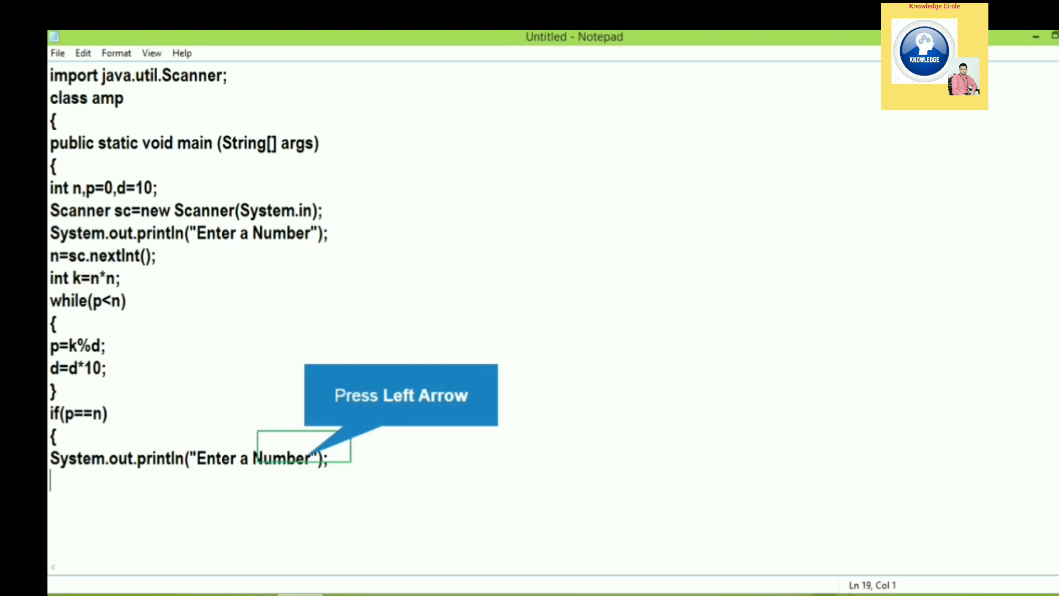
# Step: Replace 'Enter' in the pasted message with n+' is'
pyautogui.press('Left')
pyautogui.press('Left')
pyautogui.press('Left')
pyautogui.press('Left')
pyautogui.press('Left')
pyautogui.press('Left')
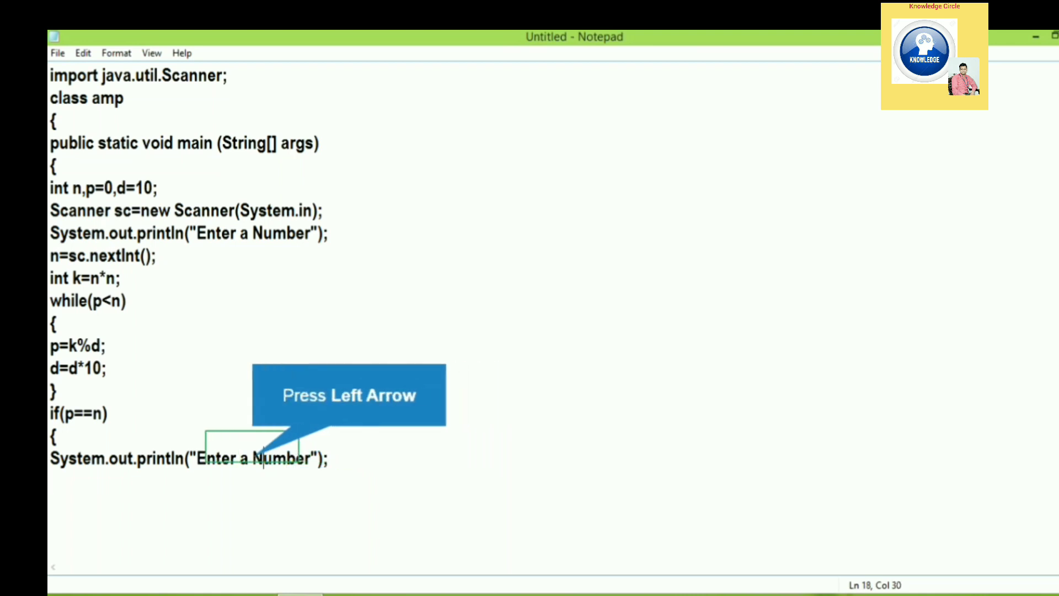
pyautogui.press('Left')
pyautogui.press('Left')
pyautogui.press('Left')
pyautogui.press('BackSpace')
pyautogui.press('BackSpace')
pyautogui.press('BackSpace')
pyautogui.press('BackSpace')
pyautogui.press('BackSpace')
pyautogui.press('BackSpace')
pyautogui.write('N+')
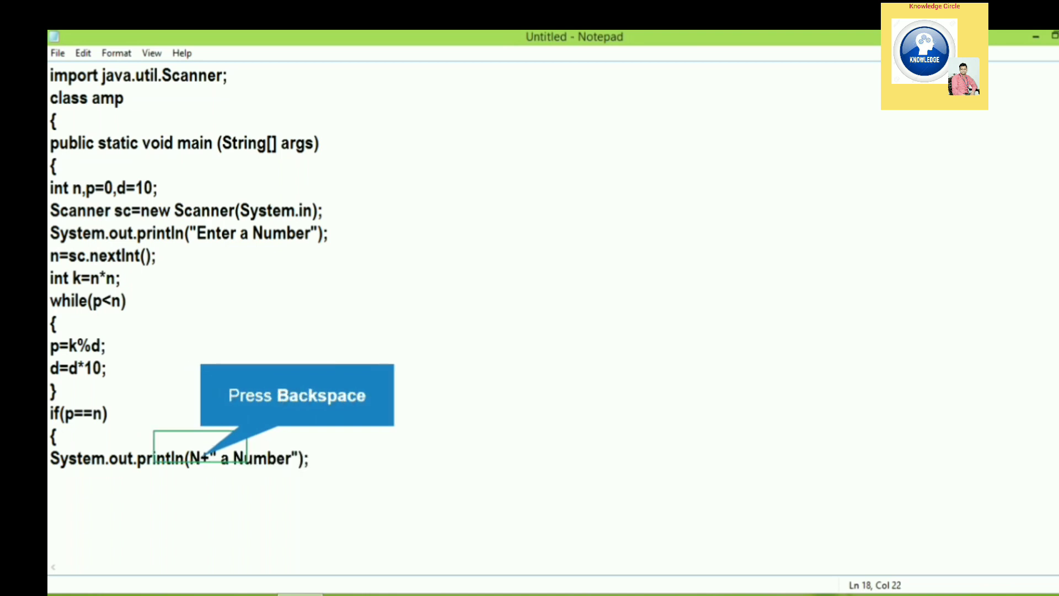
pyautogui.press('BackSpace')
pyautogui.press('BackSpace')
pyautogui.write('n+')
pyautogui.press('Right')
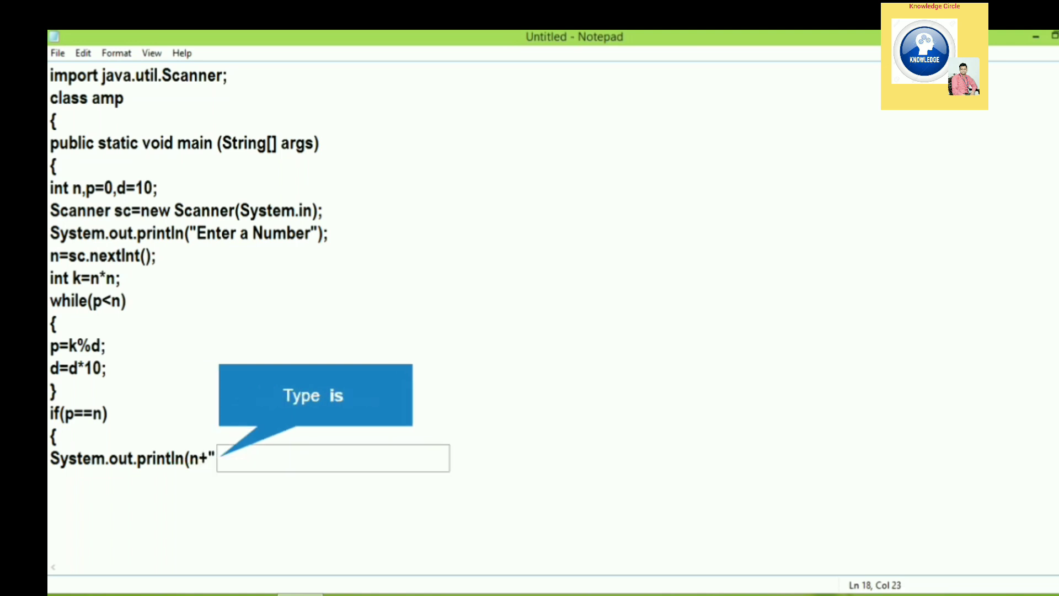
pyautogui.write('is a Number");')
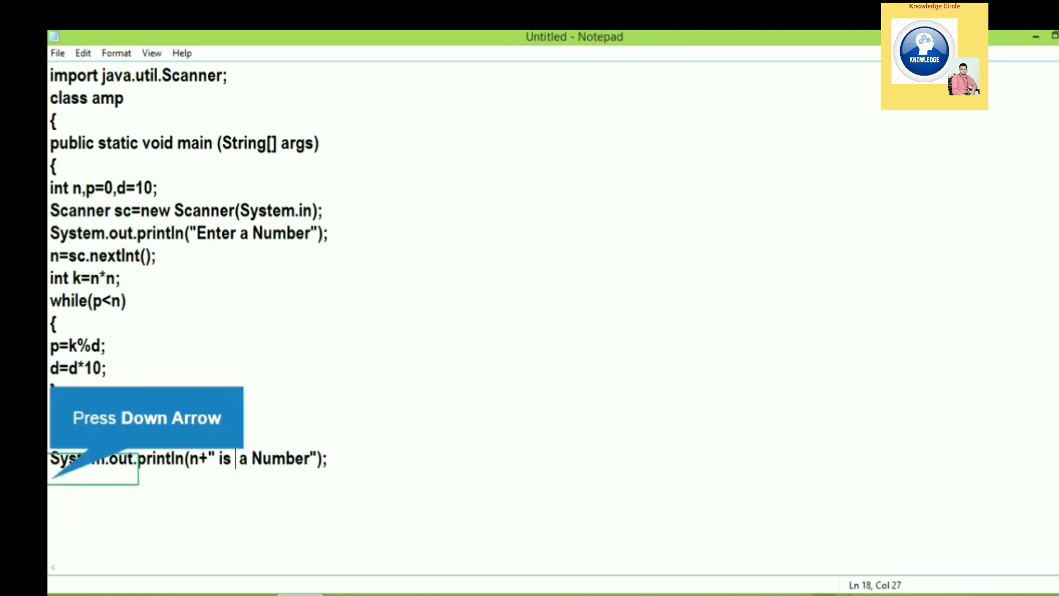
# Step: Insert 'an automorphic' before Number, fixing the 'automorpjic' typo
pyautogui.press('Down')
pyautogui.press('Down')
pyautogui.press('Right')
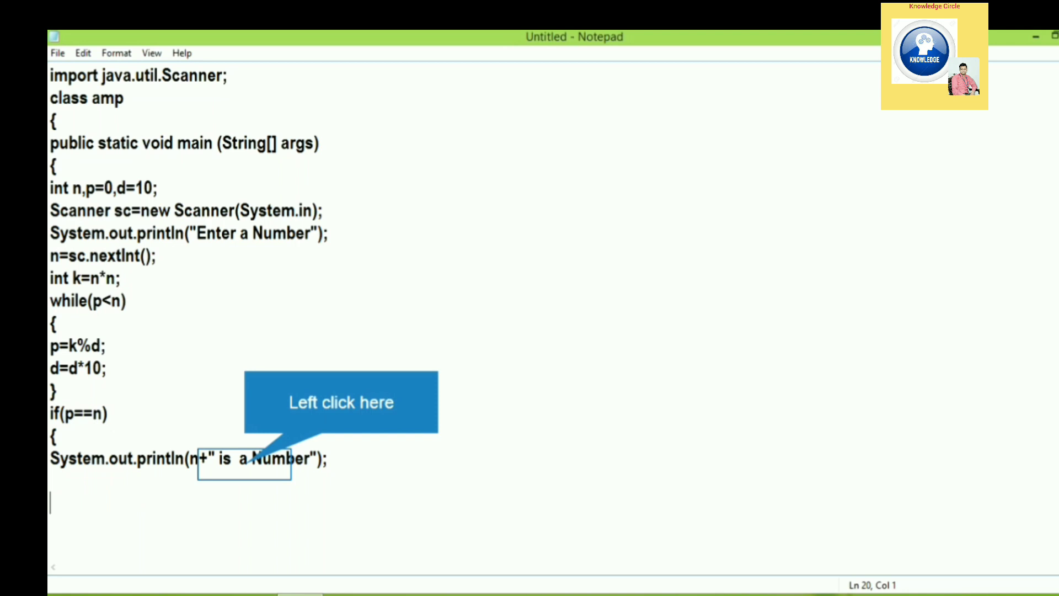
pyautogui.click(251, 459)
pyautogui.write('n automorpjic')
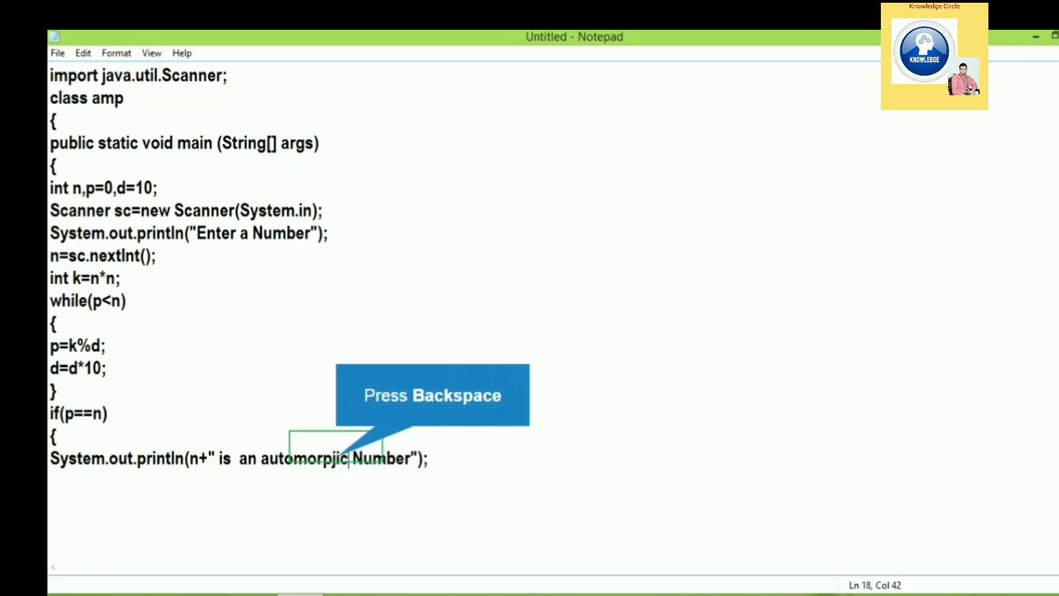
pyautogui.press('BackSpace')
pyautogui.press('BackSpace')
pyautogui.write('hic')
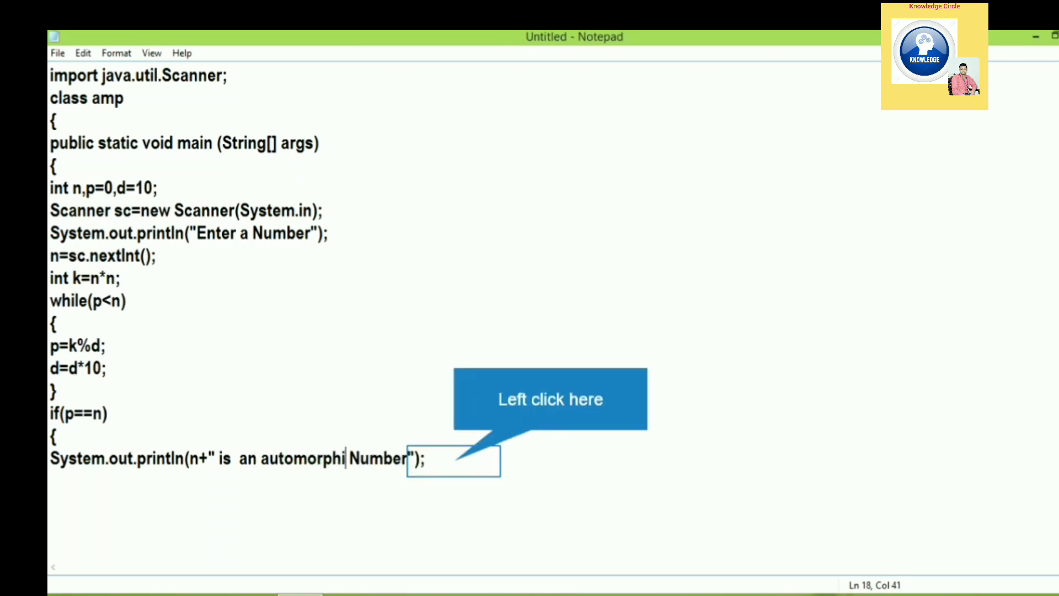
pyautogui.click(453, 460)
# Step: Copy the automorphic println line and close the if block with a brace
pyautogui.hotkey('shift', 'Up')
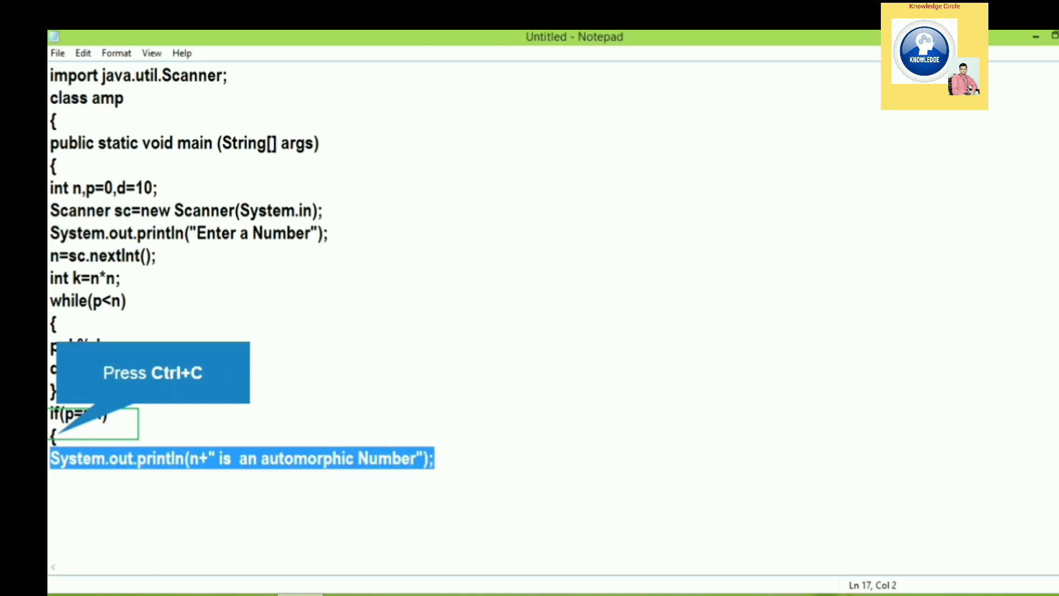
pyautogui.hotkey('ctrl', 'c')
pyautogui.press('Right')
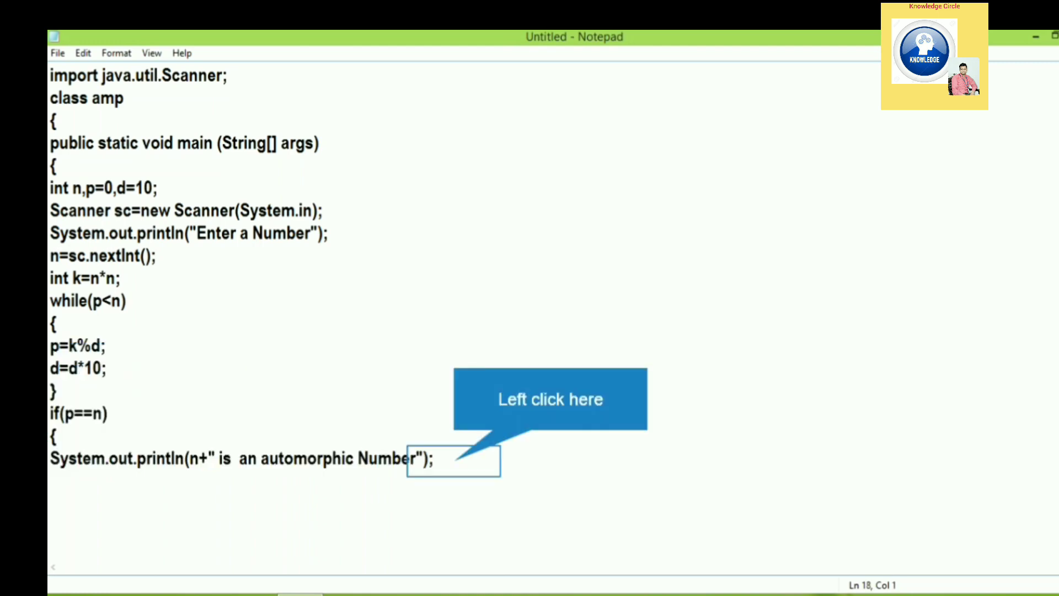
pyautogui.click(454, 461)
pyautogui.press('Return')
pyautogui.write('}')
# Step: Add an else block holding the pasted println, then close the method and class braces
pyautogui.press('Return')
pyautogui.write('else')
pyautogui.press('Return')
pyautogui.write('{')
pyautogui.press('Return')
pyautogui.hotkey('ctrl', 'v')
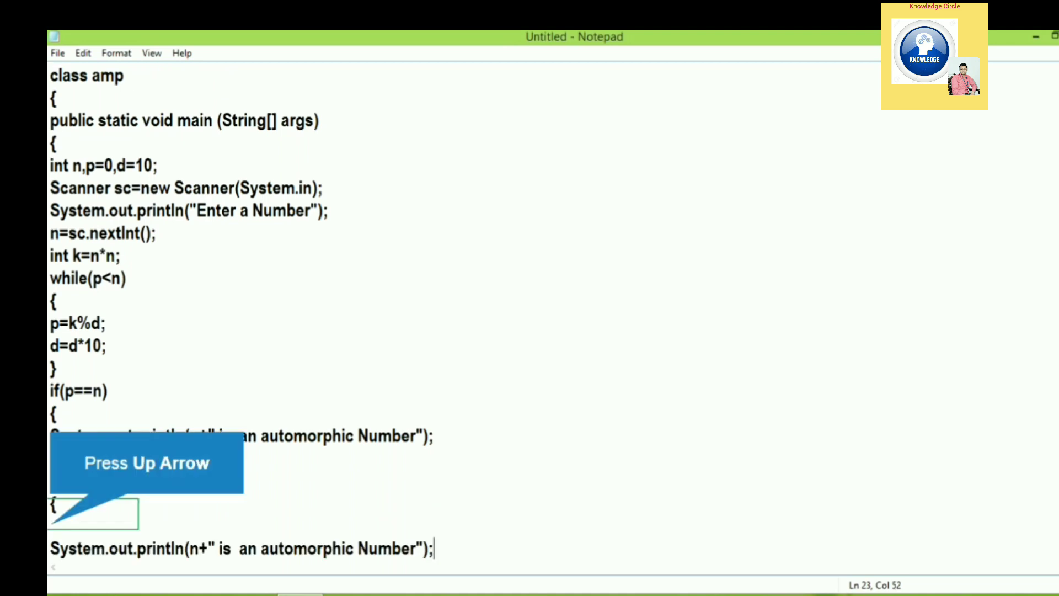
pyautogui.press('Up')
pyautogui.press('BackSpace')
pyautogui.press('Down')
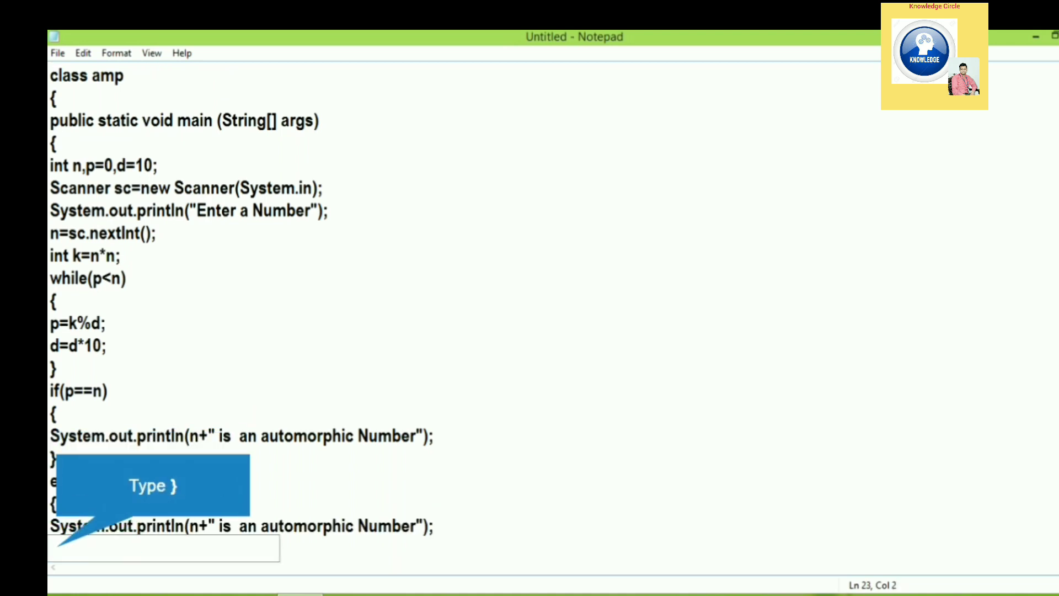
pyautogui.press('Return')
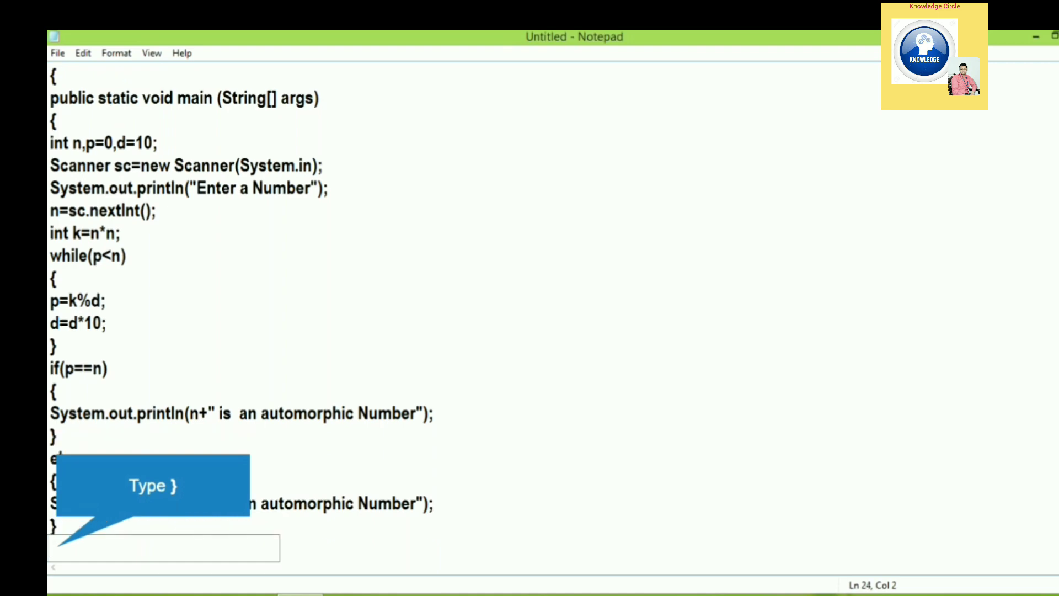
pyautogui.write('}')
pyautogui.press('Return')
pyautogui.write('}')
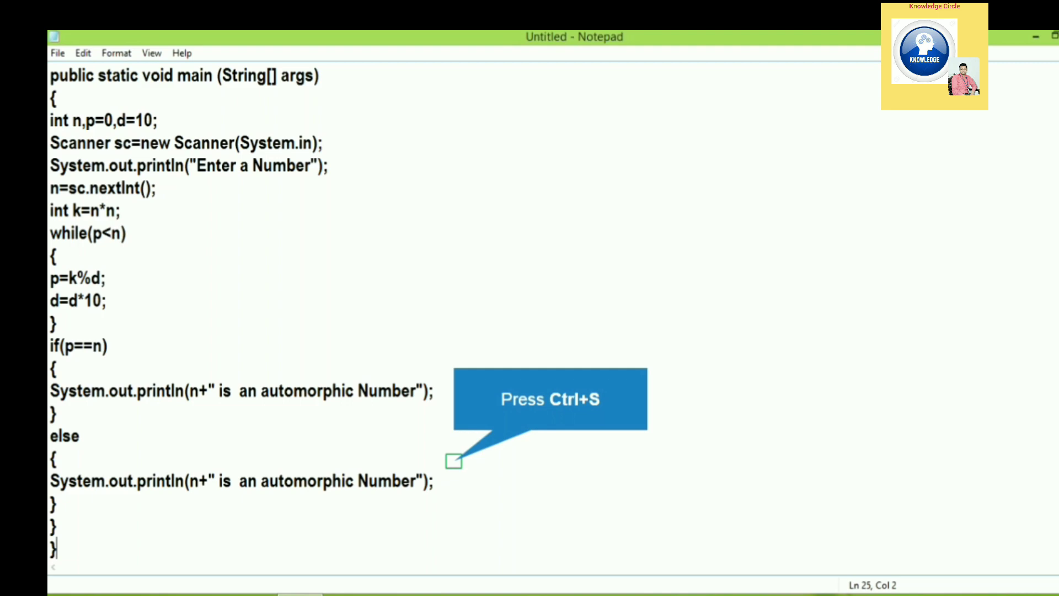
# Step: Save the program as amp.java with Save as type set to All Files
pyautogui.hotkey('ctrl', 's')
pyautogui.write('amp')
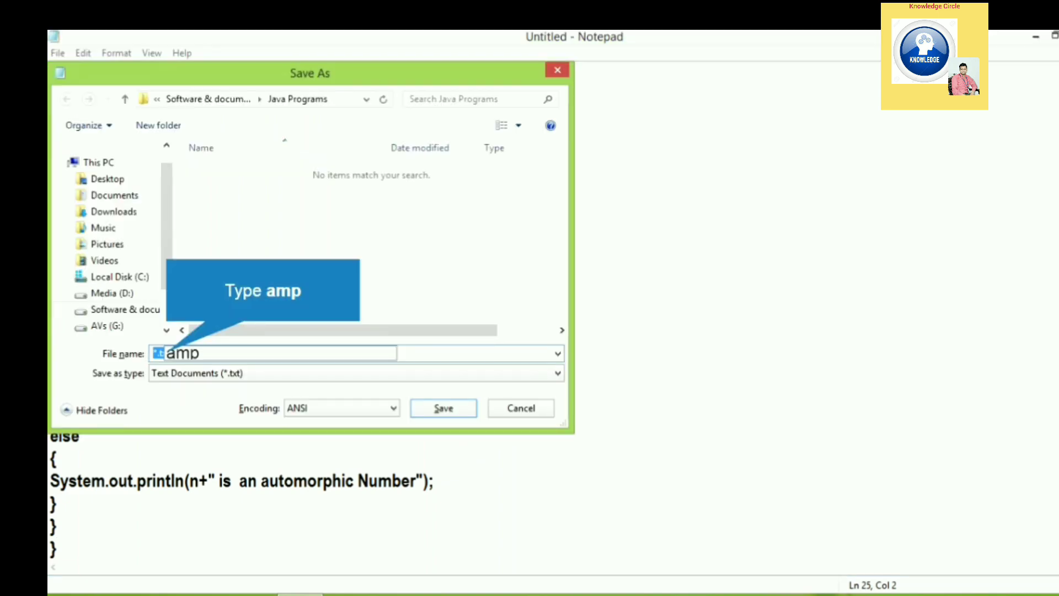
pyautogui.write('amp')
pyautogui.press('Down')
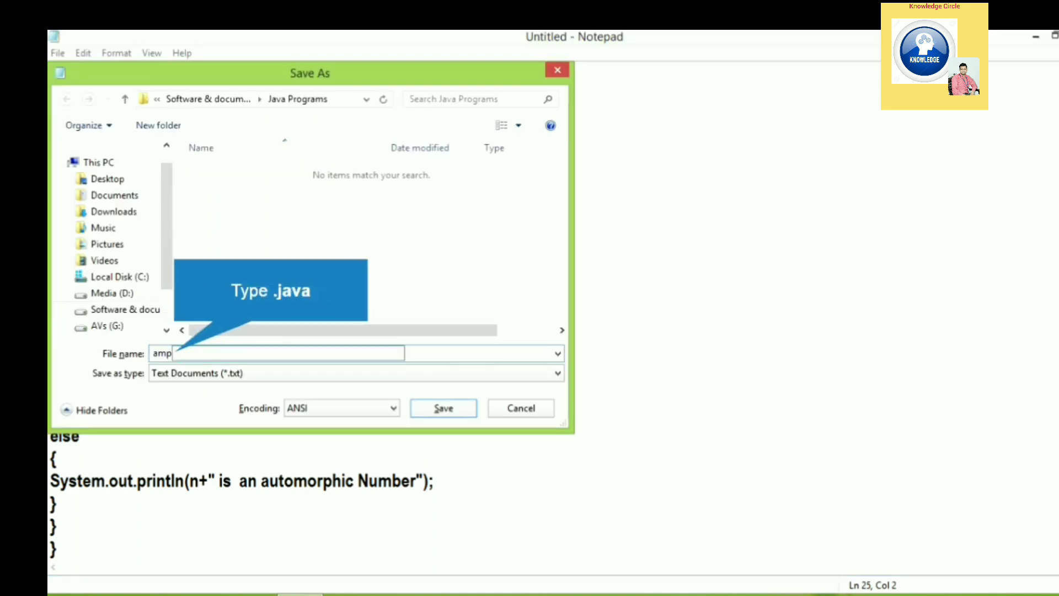
pyautogui.write('.java')
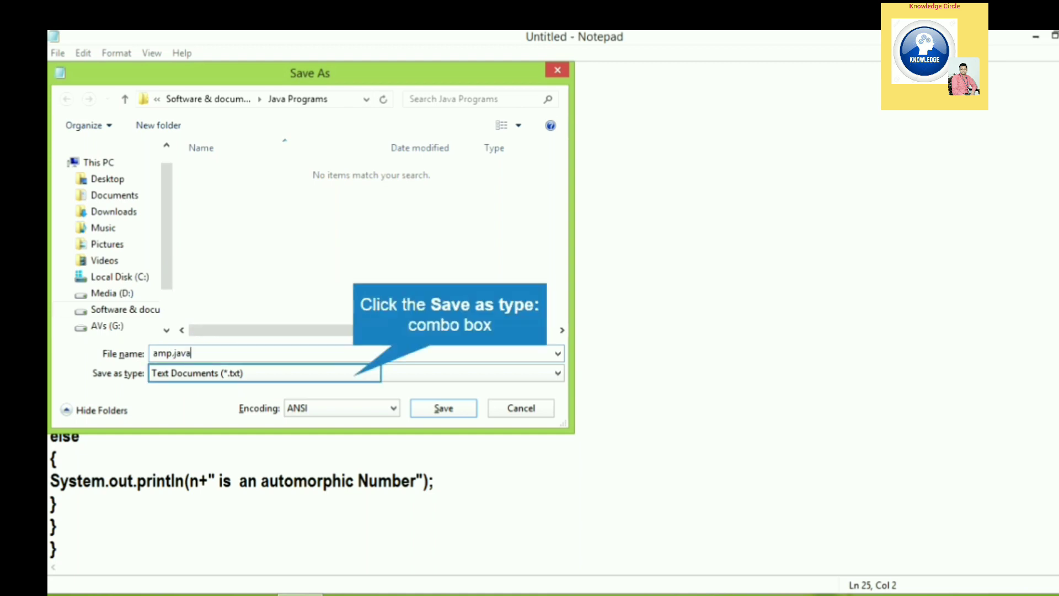
pyautogui.press('Down')
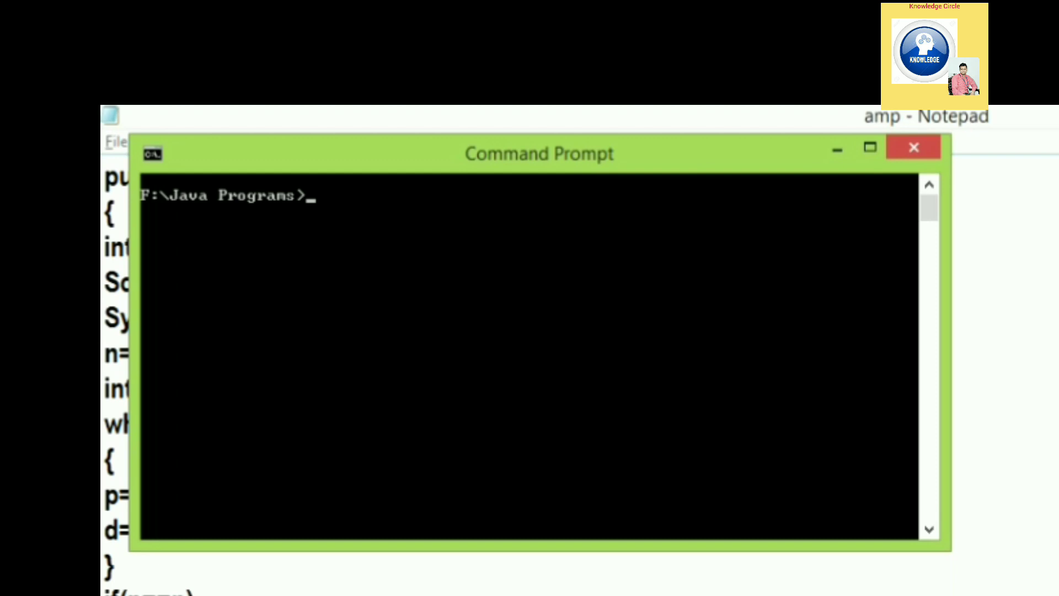
pyautogui.write('ja')
pyautogui.write('vac amp.java')
# Step: Compile amp.java with javac and launch it with java amp
pyautogui.press('Return')
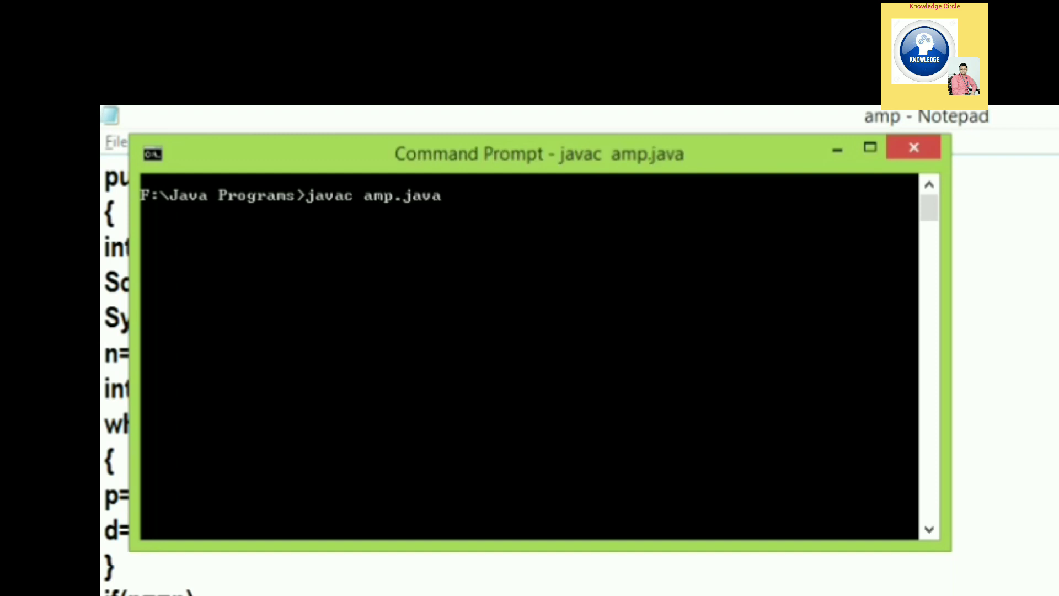
pyautogui.write('java amp')
# Step: Run java amp with inputs 25, 61 and 25, then start it once more
pyautogui.press('Return')
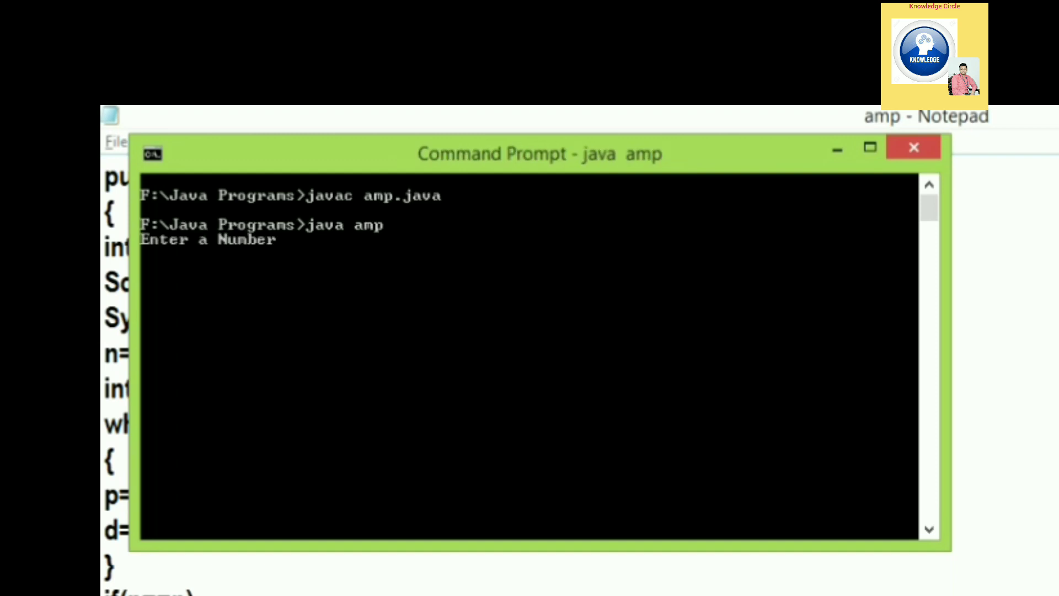
pyautogui.write('25')
pyautogui.press('Return')
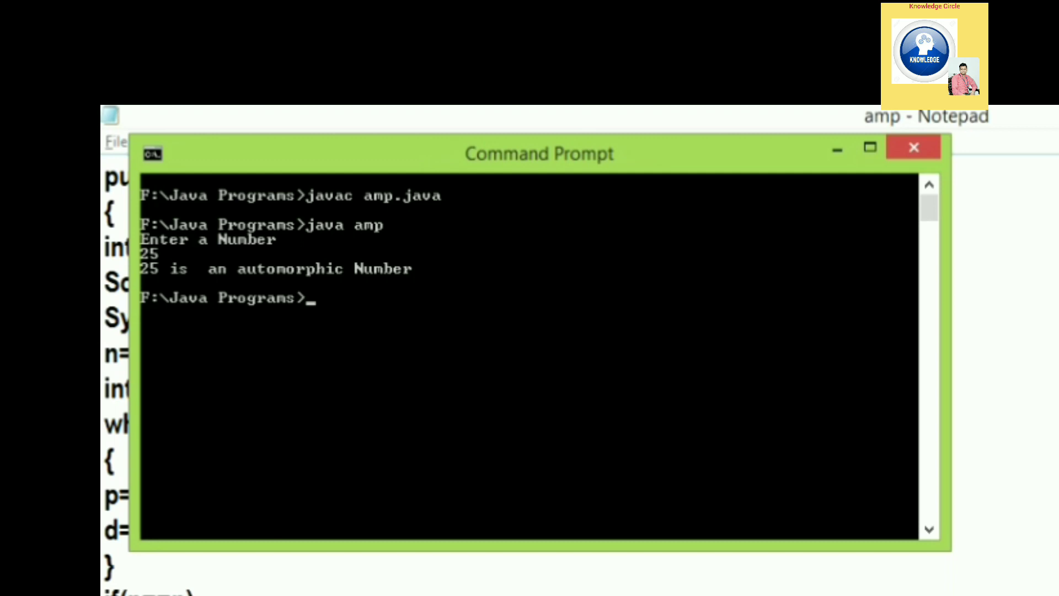
pyautogui.write('java amp')
pyautogui.press('Return')
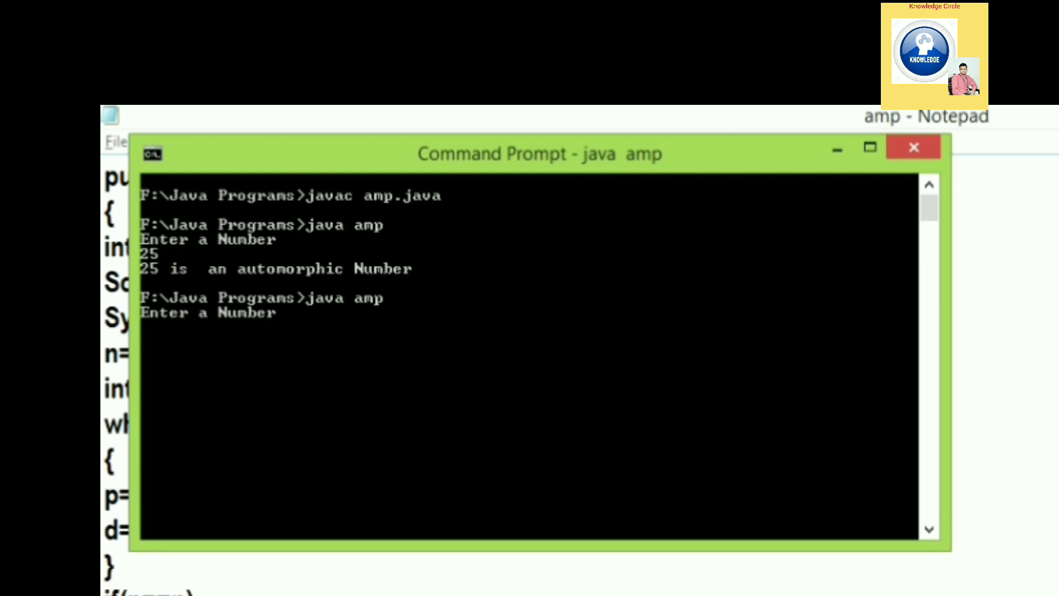
pyautogui.write('61')
pyautogui.press('Return')
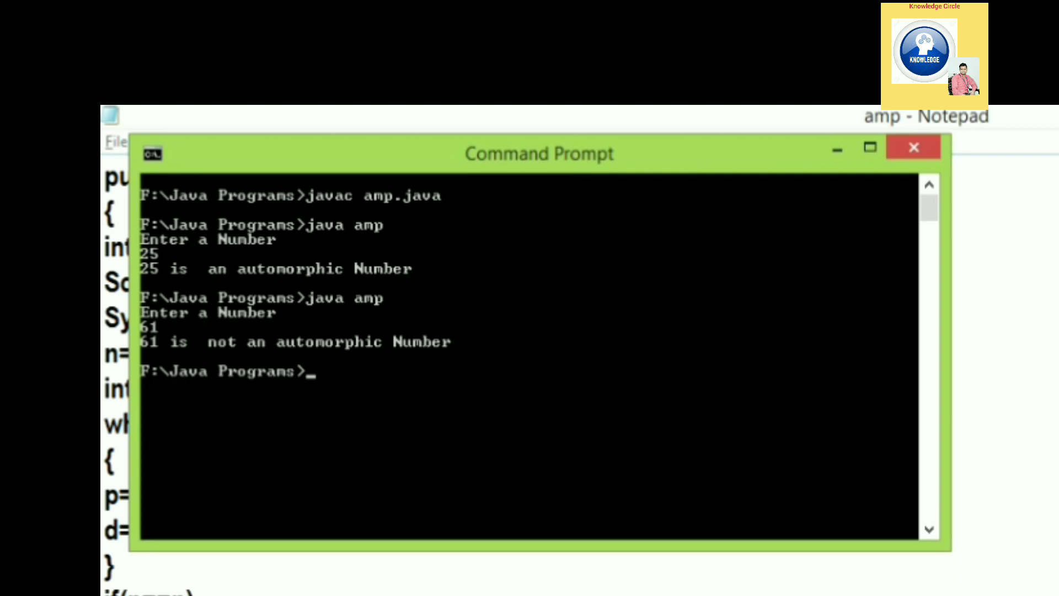
pyautogui.write('java amp')
pyautogui.press('Return')
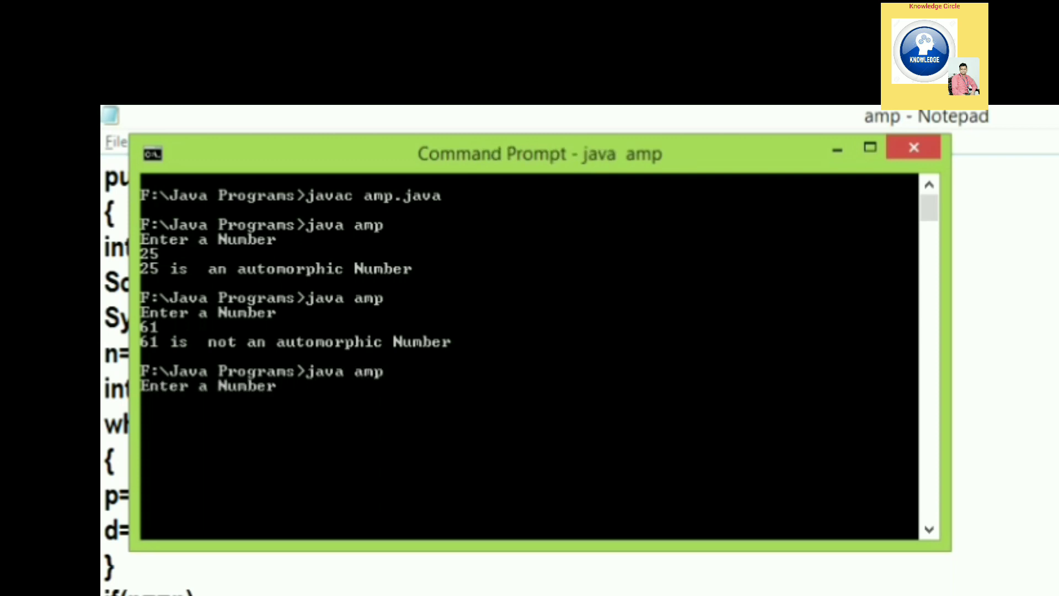
pyautogui.write('25')
pyautogui.press('Return')
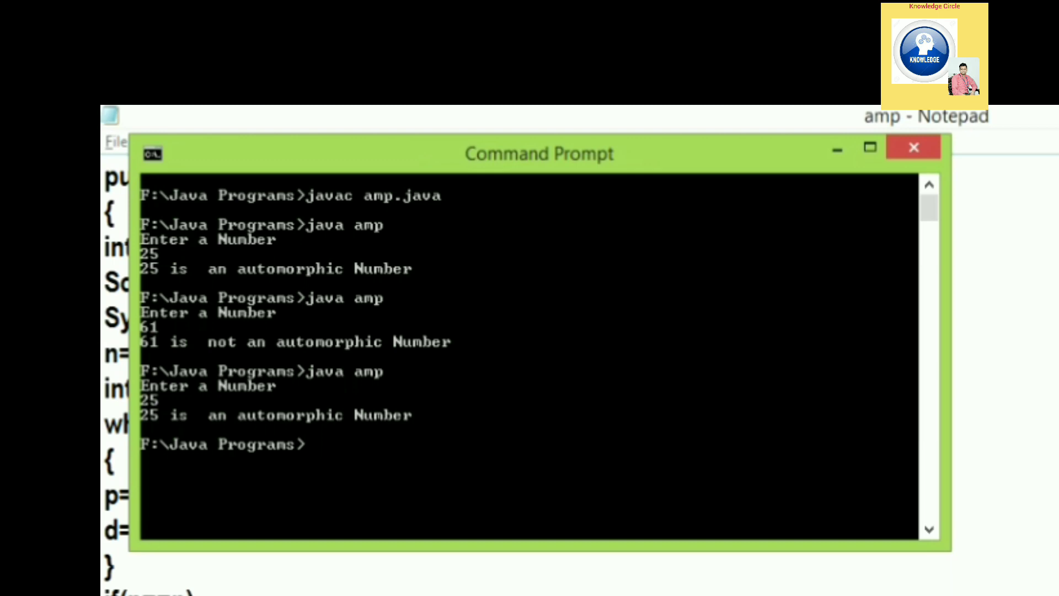
pyautogui.write('java amp')
pyautogui.press('Return')
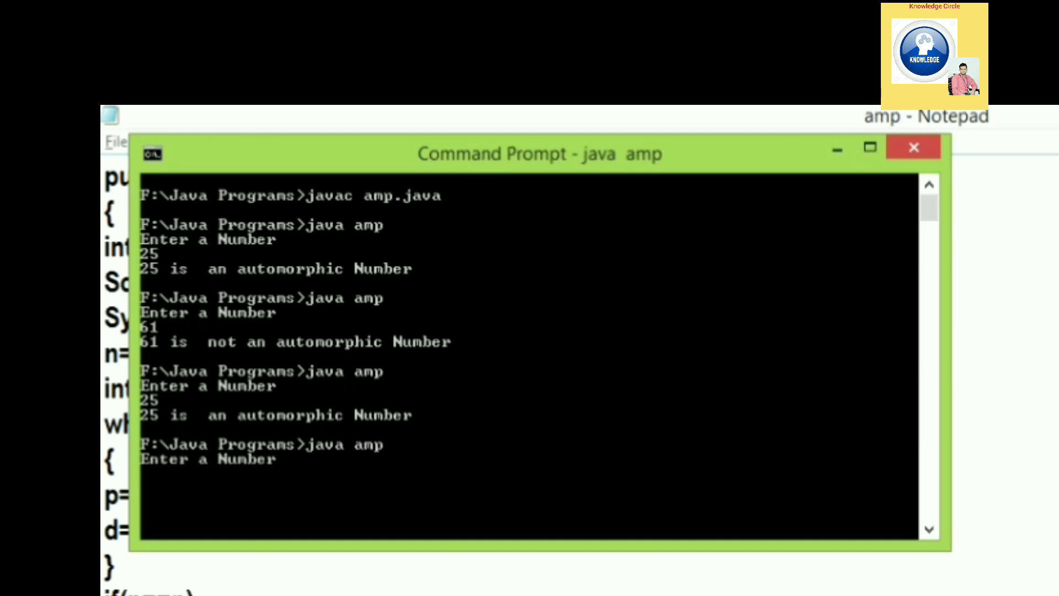